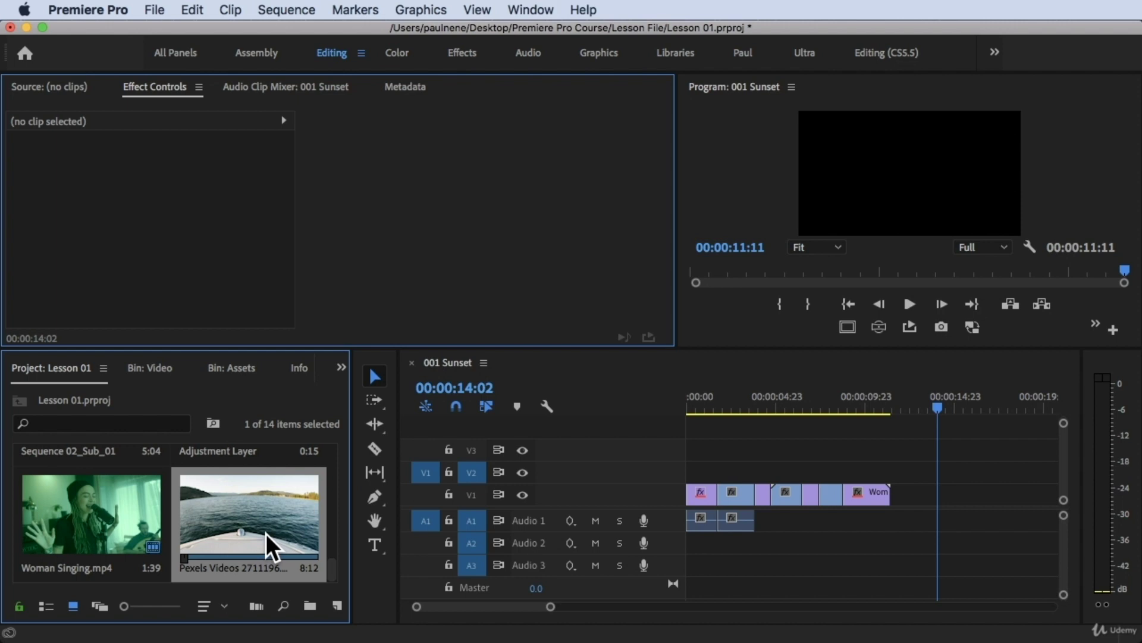
Step: Load Pexels Videos 2711196.mp4 into the Source monitor, scrub it and play back a few seconds
{"action": "left_click", "coordinate": [237, 569]}
{"action": "double_click", "coordinate": [262, 502]}
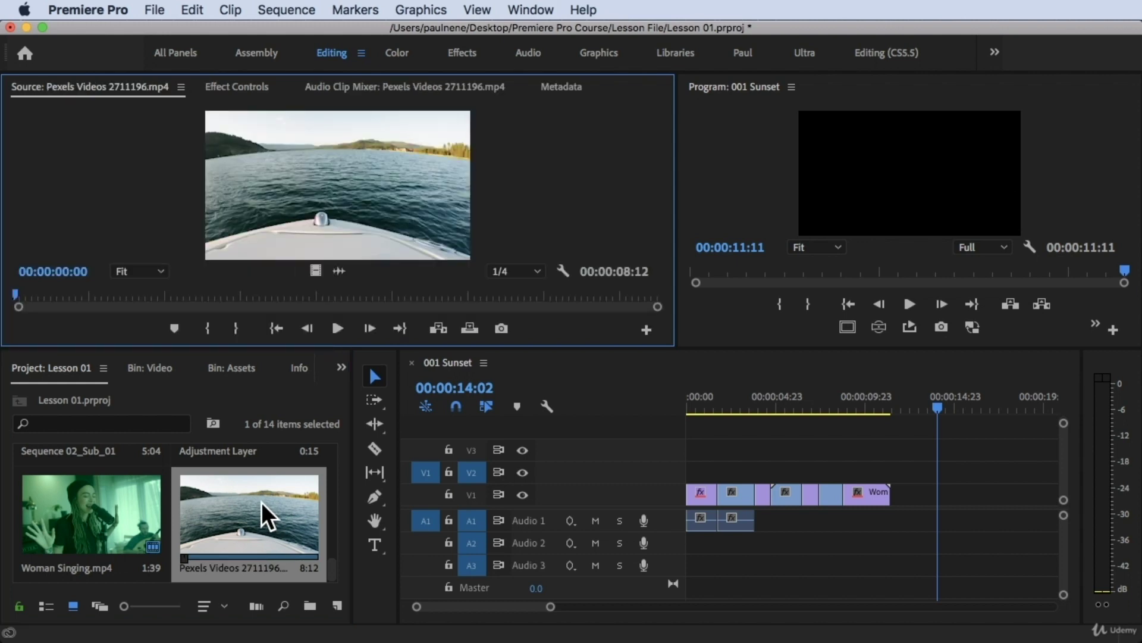
{"action": "mouse_move", "coordinate": [16, 294]}
{"action": "left_mouse_down"}
{"action": "mouse_move", "coordinate": [58, 295]}
{"action": "mouse_move", "coordinate": [30, 288]}
{"action": "left_mouse_up"}
{"action": "key", "text": "space"}
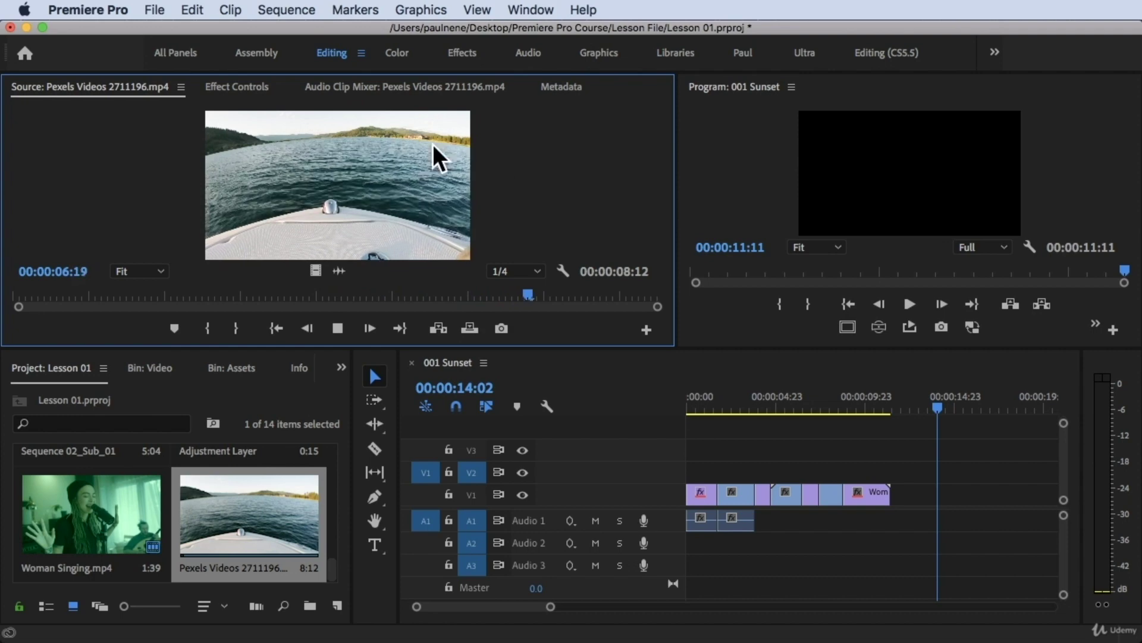
{"action": "key", "text": "space"}
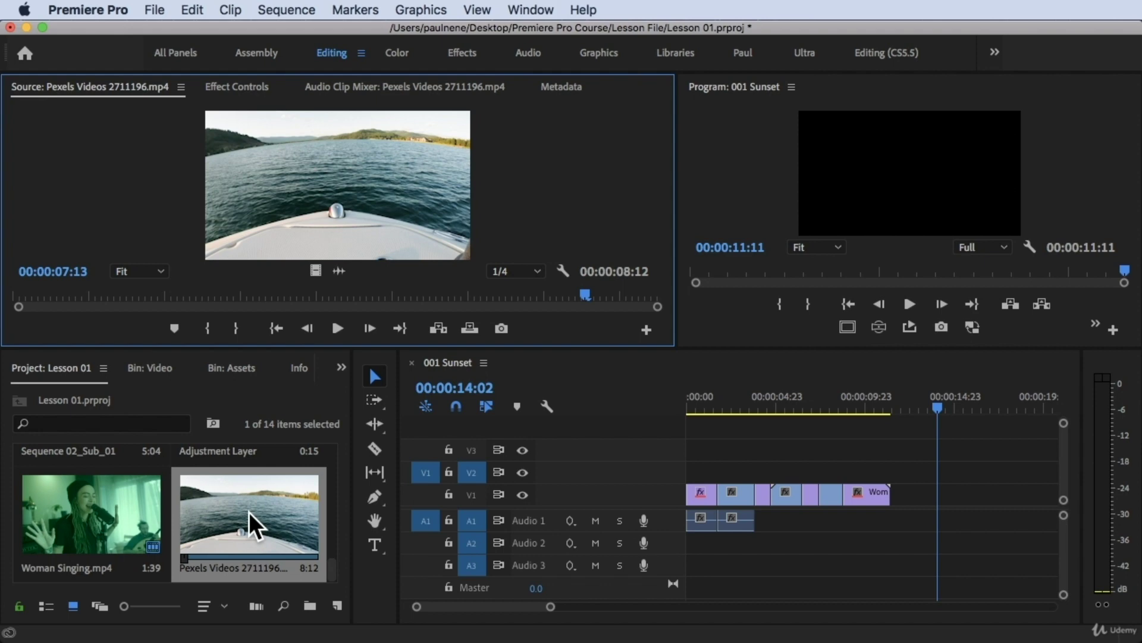
{"action": "left_click", "coordinate": [267, 492]}
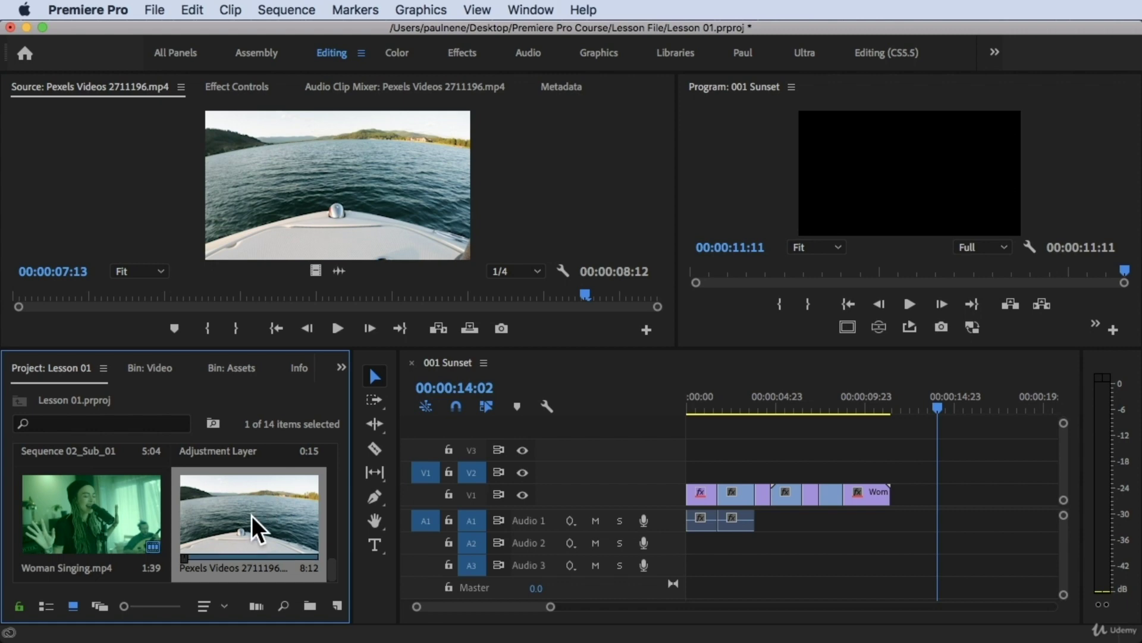
Step: Create the Pexels Videos 2711196 sequence from the boat clip and scrub its timeline back to the start
{"action": "left_click_drag", "start_coordinate": [256, 515], "coordinate": [337, 610]}
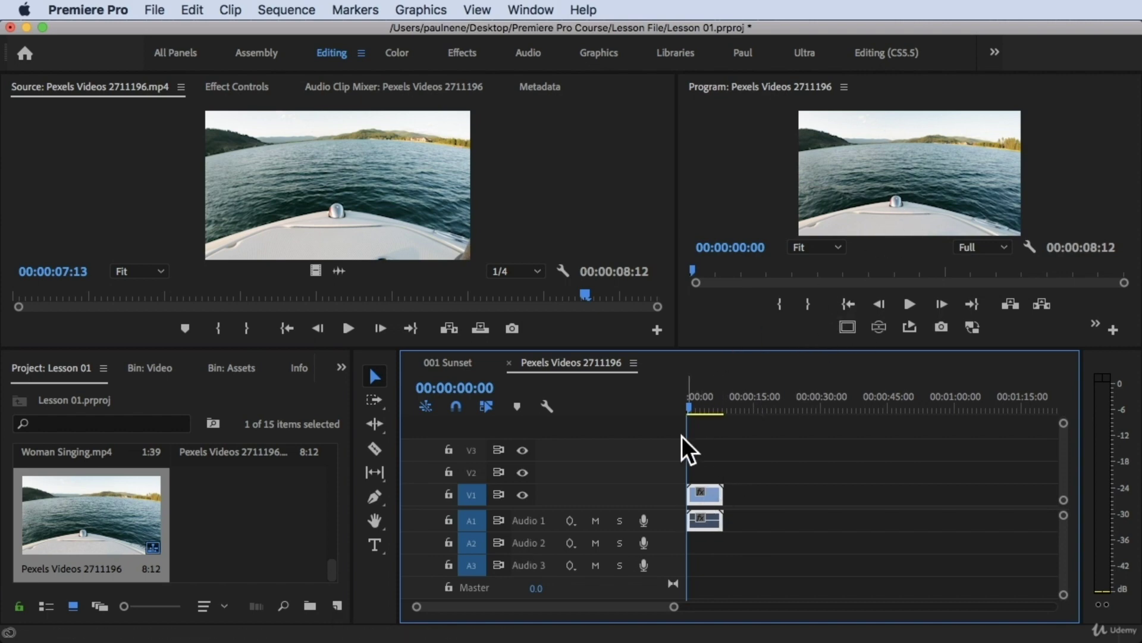
{"action": "left_click", "coordinate": [692, 407]}
{"action": "left_click_drag", "start_coordinate": [691, 404], "coordinate": [689, 410]}
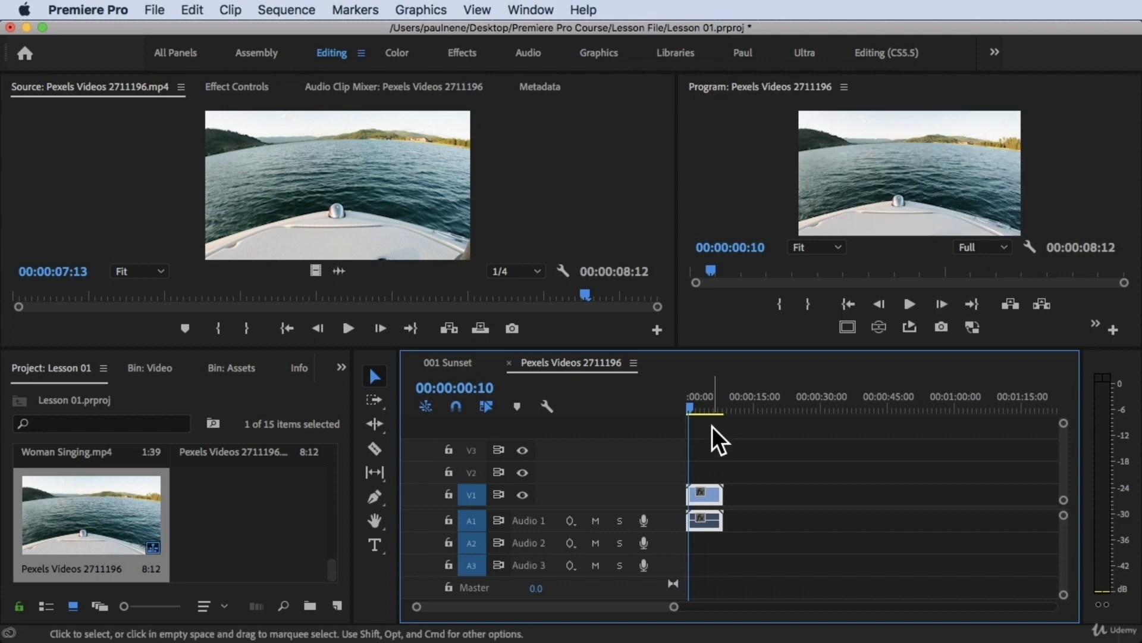
{"action": "key", "text": "equal"}
{"action": "left_click_drag", "start_coordinate": [697, 412], "coordinate": [706, 407]}
{"action": "left_click", "coordinate": [688, 406]}
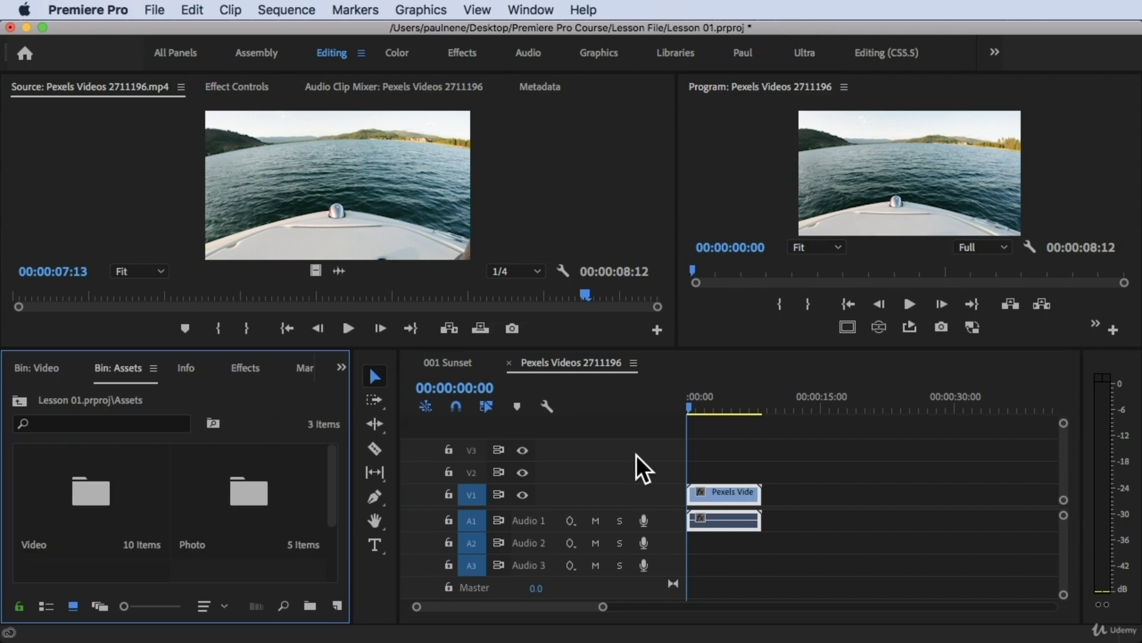
Step: Show the Effects panel and search it for 'lens distortion'
{"action": "left_click", "coordinate": [342, 368]}
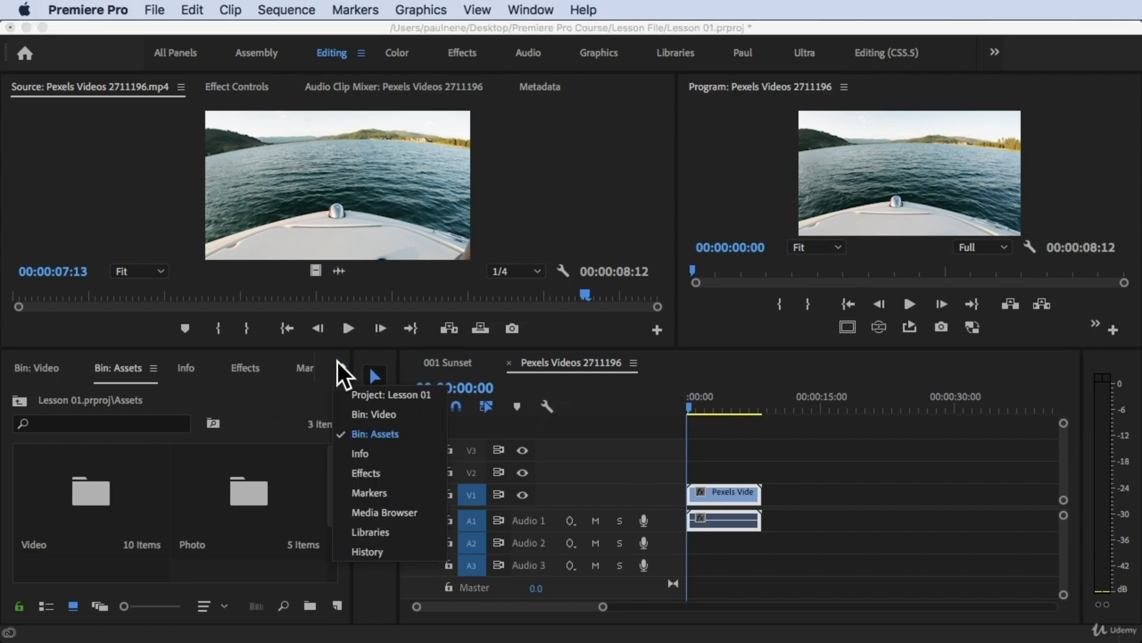
{"action": "left_click", "coordinate": [395, 473]}
{"action": "left_click", "coordinate": [134, 398]}
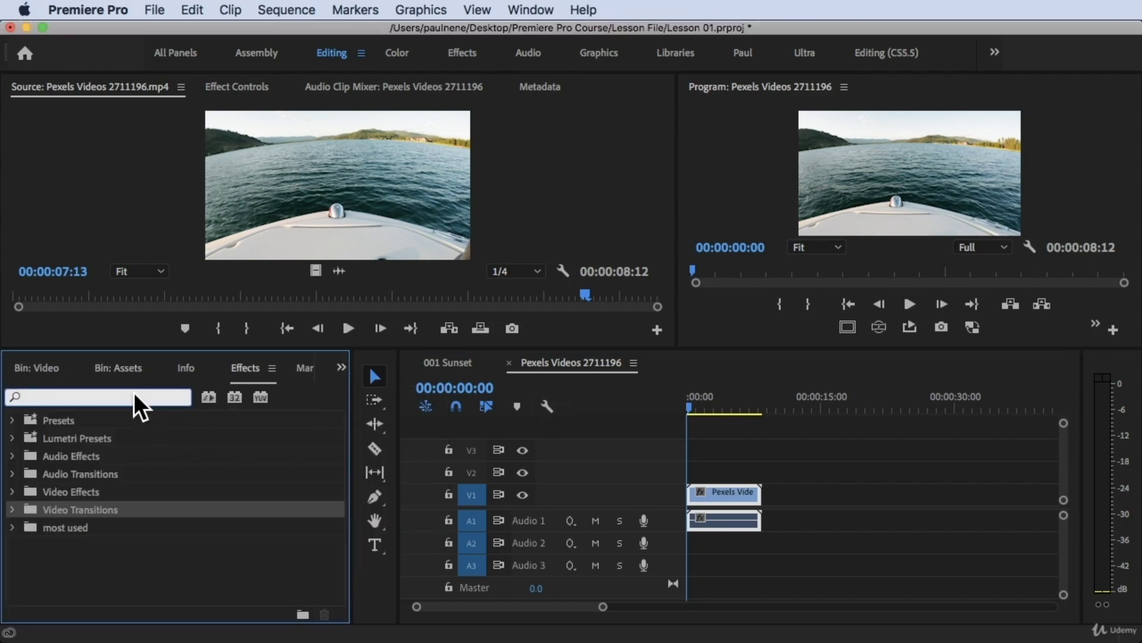
{"action": "type", "text": "lens distort"}
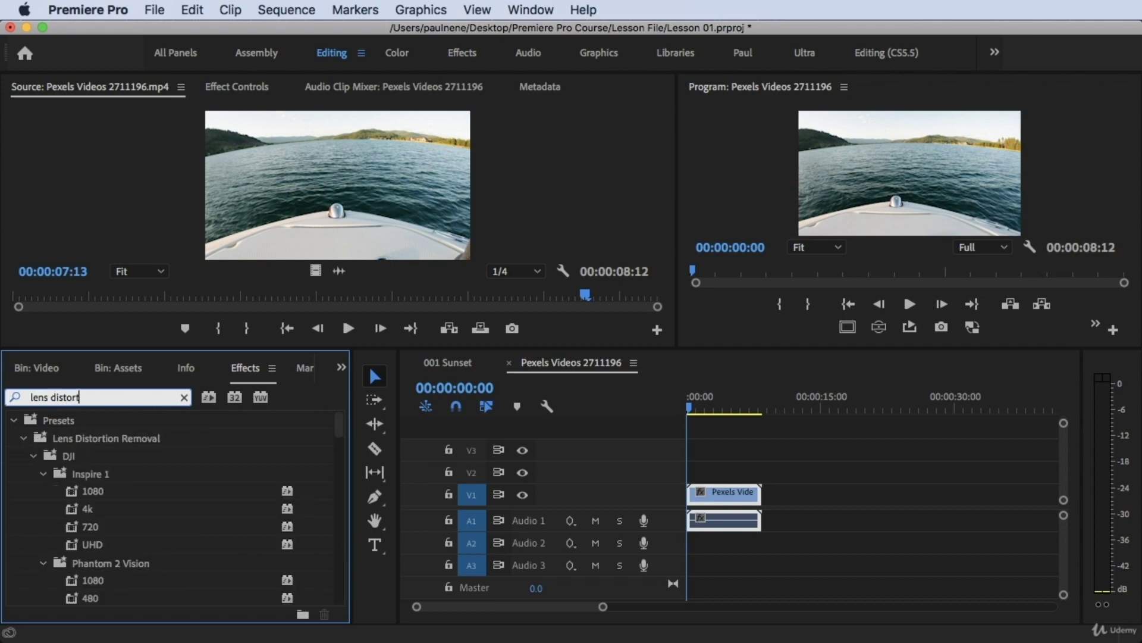
{"action": "type", "text": "ion"}
Step: Drag Video Effects > Distort > Lens Distortion onto the boat clip in the sequence
{"action": "scroll", "coordinate": [89, 511], "scroll_direction": "down", "scroll_amount": 5}
{"action": "scroll", "coordinate": [90, 512], "scroll_direction": "down", "scroll_amount": 10}
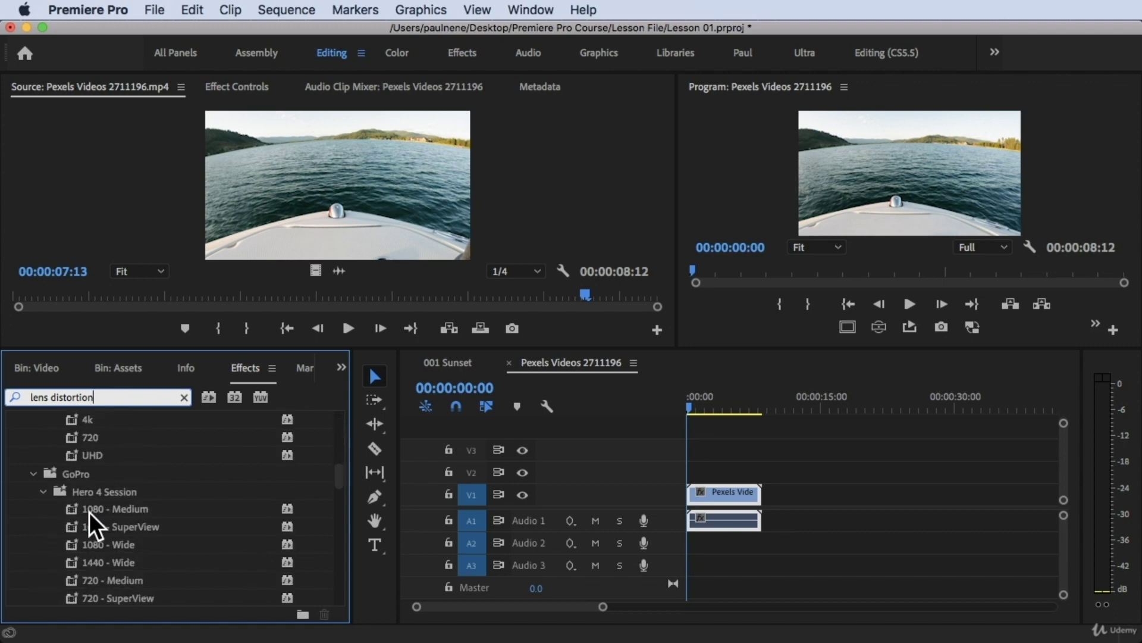
{"action": "scroll", "coordinate": [89, 512], "scroll_direction": "down", "scroll_amount": 10}
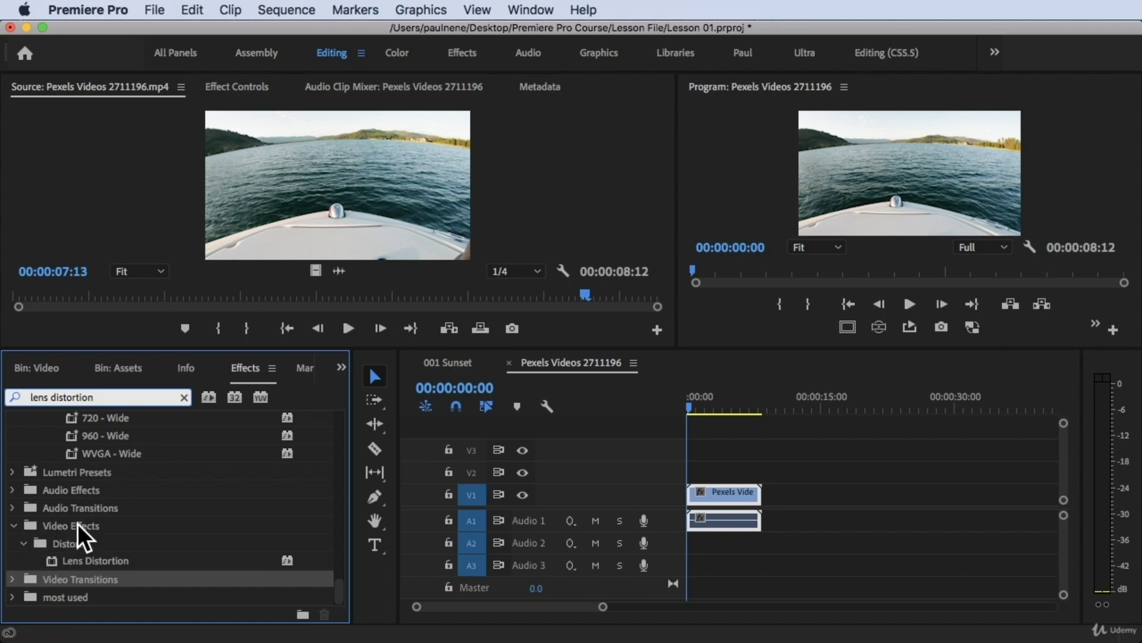
{"action": "left_click", "coordinate": [77, 559]}
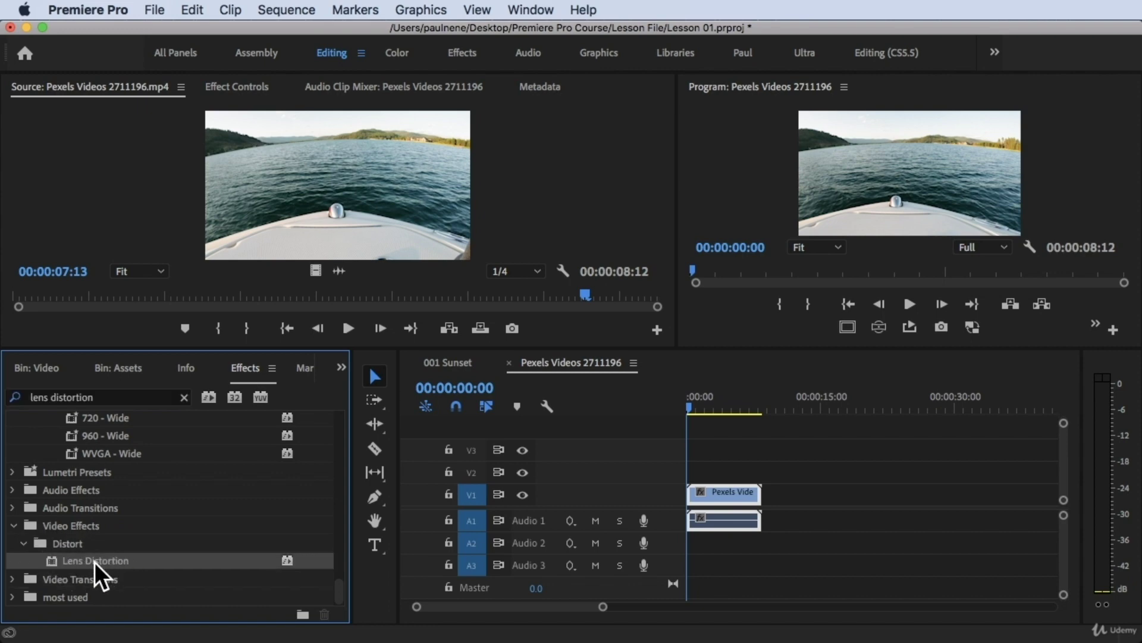
{"action": "left_click_drag", "start_coordinate": [95, 561], "coordinate": [732, 502]}
Step: Park the playhead at 2:14 and show the boat clip's Lens Distortion settings in Effect Controls
{"action": "left_click", "coordinate": [712, 407]}
{"action": "left_click_drag", "start_coordinate": [713, 403], "coordinate": [711, 403]}
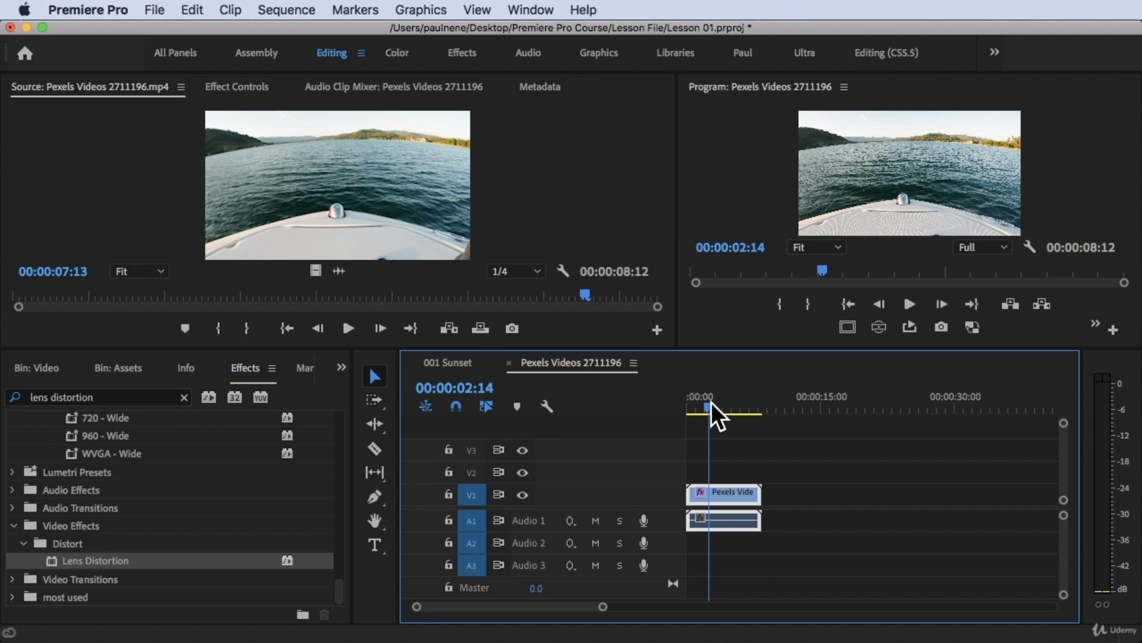
{"action": "double_click", "coordinate": [725, 497]}
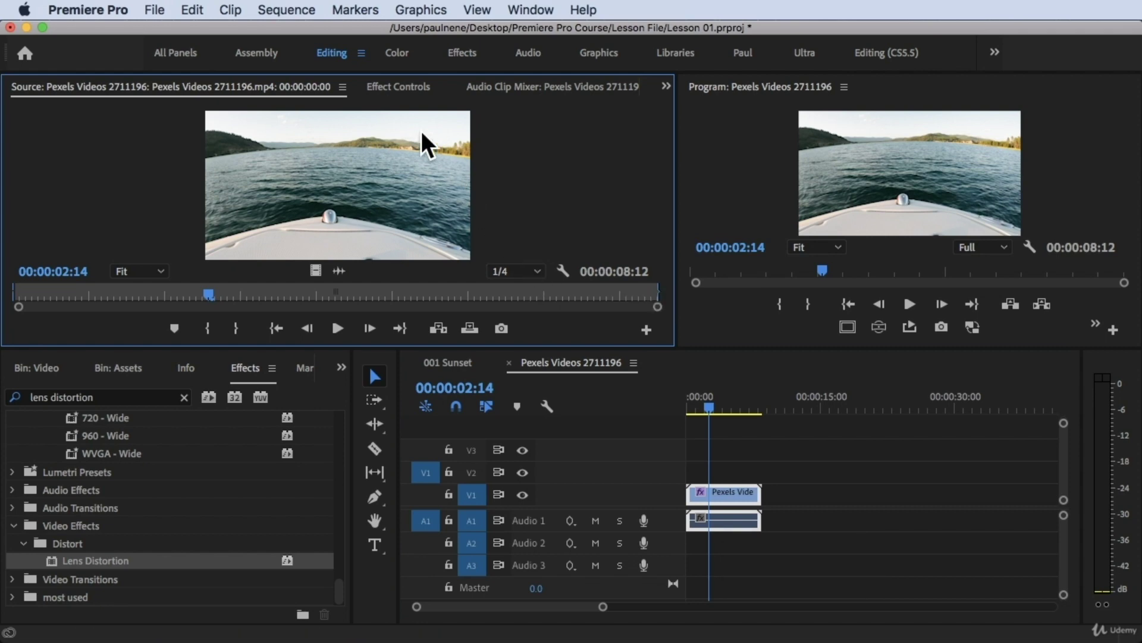
{"action": "left_click", "coordinate": [401, 87]}
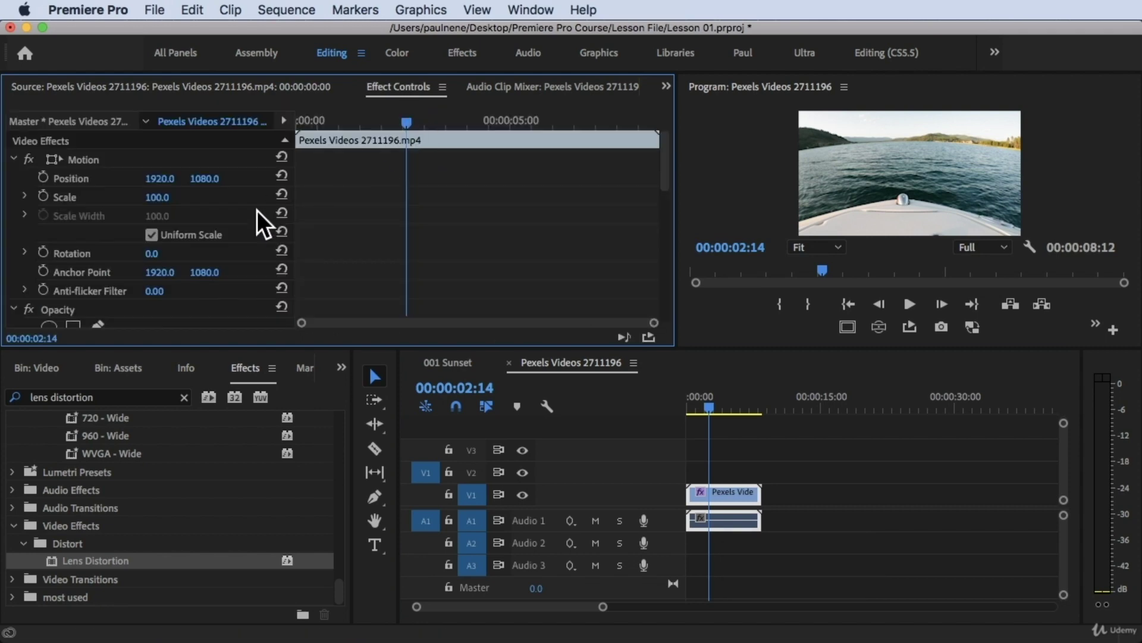
{"action": "scroll", "coordinate": [128, 256], "scroll_direction": "down", "scroll_amount": 10}
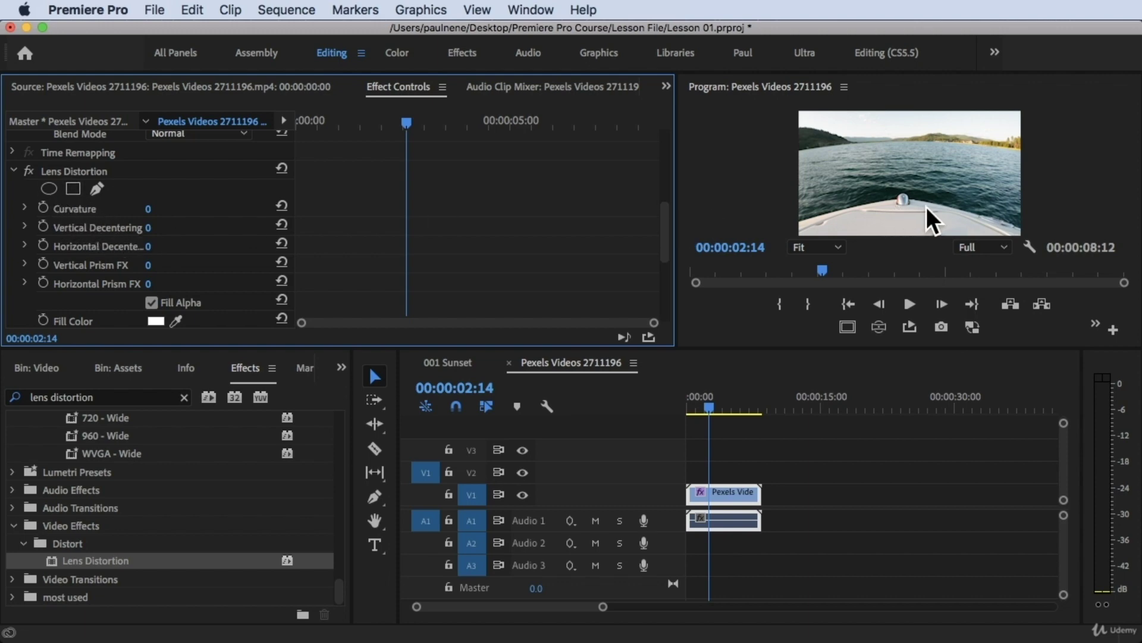
Step: Enlarge the preview and scrub Lens Distortion Curvature through values like 29 and 73, settling at -22
{"action": "left_click_drag", "start_coordinate": [767, 349], "coordinate": [766, 401]}
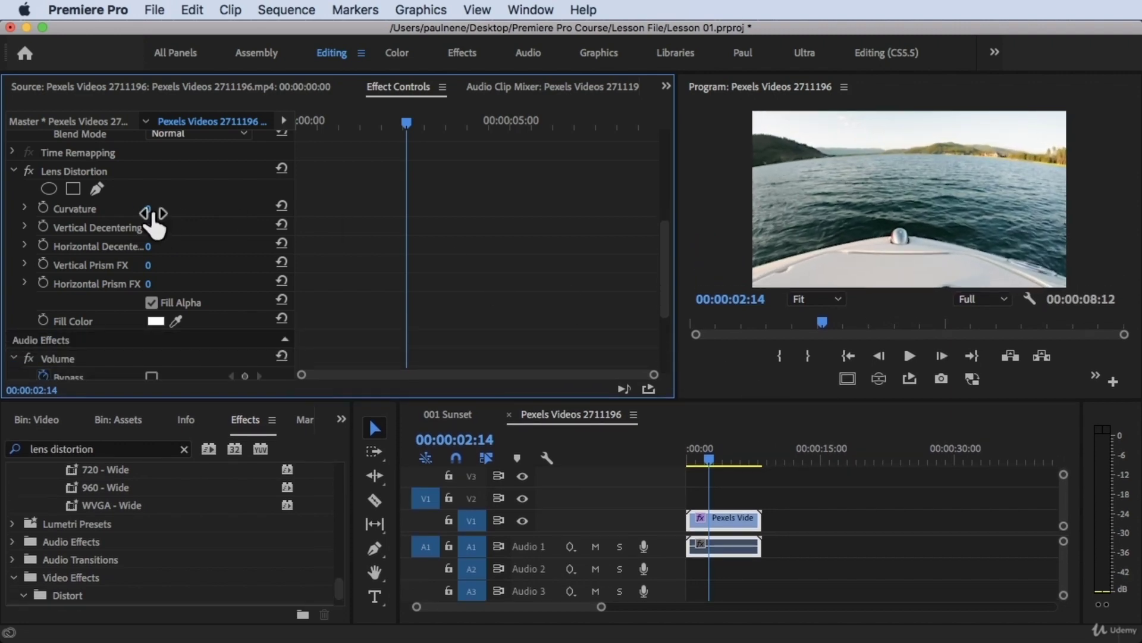
{"action": "left_click_drag", "start_coordinate": [148, 208], "coordinate": [230, 238]}
{"action": "left_click_drag", "start_coordinate": [155, 213], "coordinate": [172, 212]}
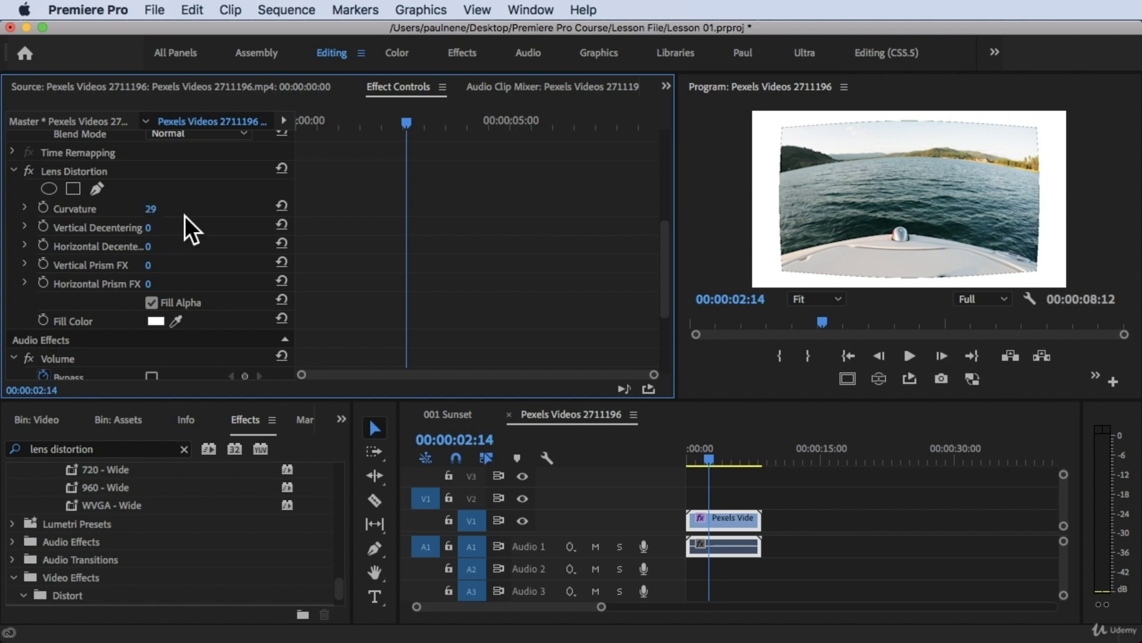
{"action": "left_click_drag", "start_coordinate": [151, 208], "coordinate": [82, 208]}
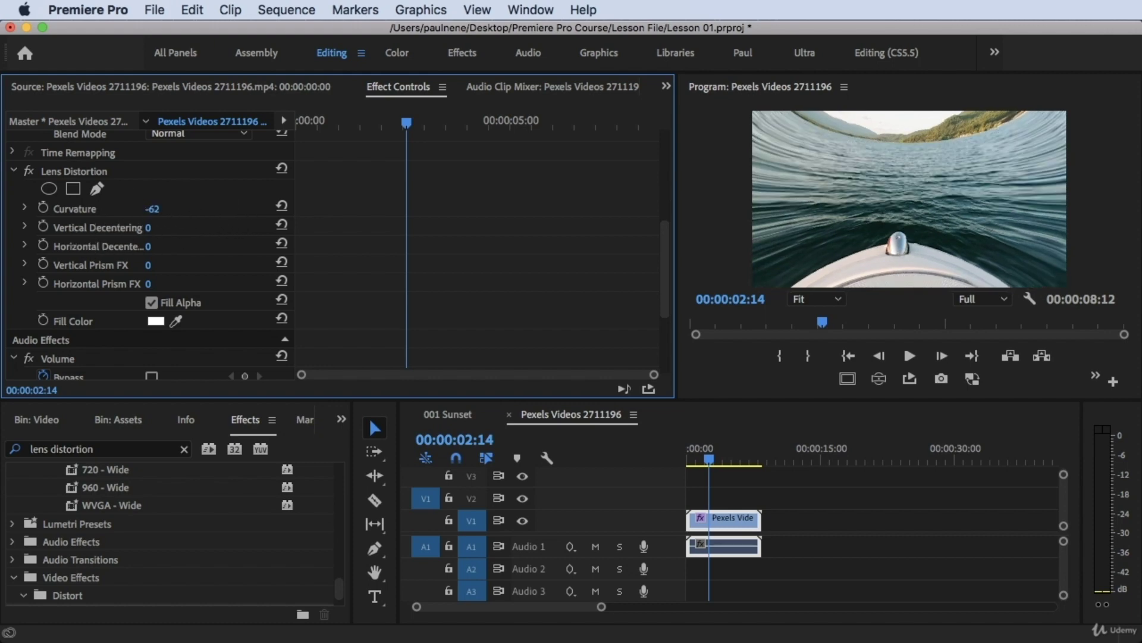
{"action": "mouse_move", "coordinate": [152, 209]}
{"action": "left_mouse_down"}
{"action": "mouse_move", "coordinate": [197, 209]}
{"action": "mouse_move", "coordinate": [75, 209]}
{"action": "mouse_move", "coordinate": [172, 209]}
{"action": "left_mouse_up"}
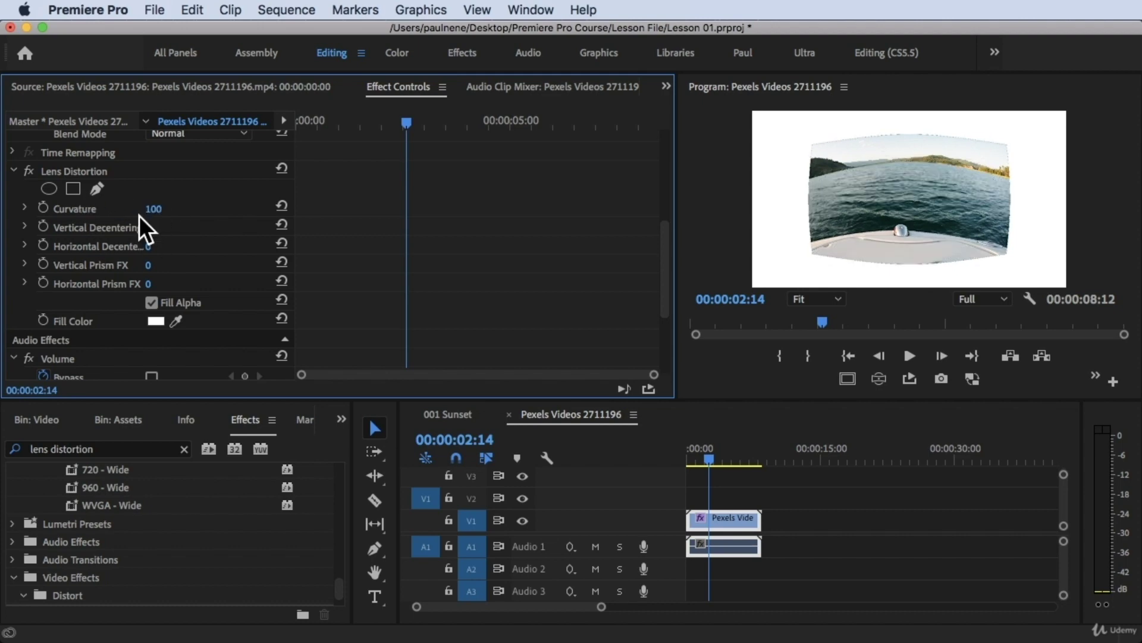
{"action": "mouse_move", "coordinate": [153, 209]}
{"action": "left_mouse_down"}
{"action": "mouse_move", "coordinate": [144, 209]}
{"action": "mouse_move", "coordinate": [171, 210]}
{"action": "left_mouse_up"}
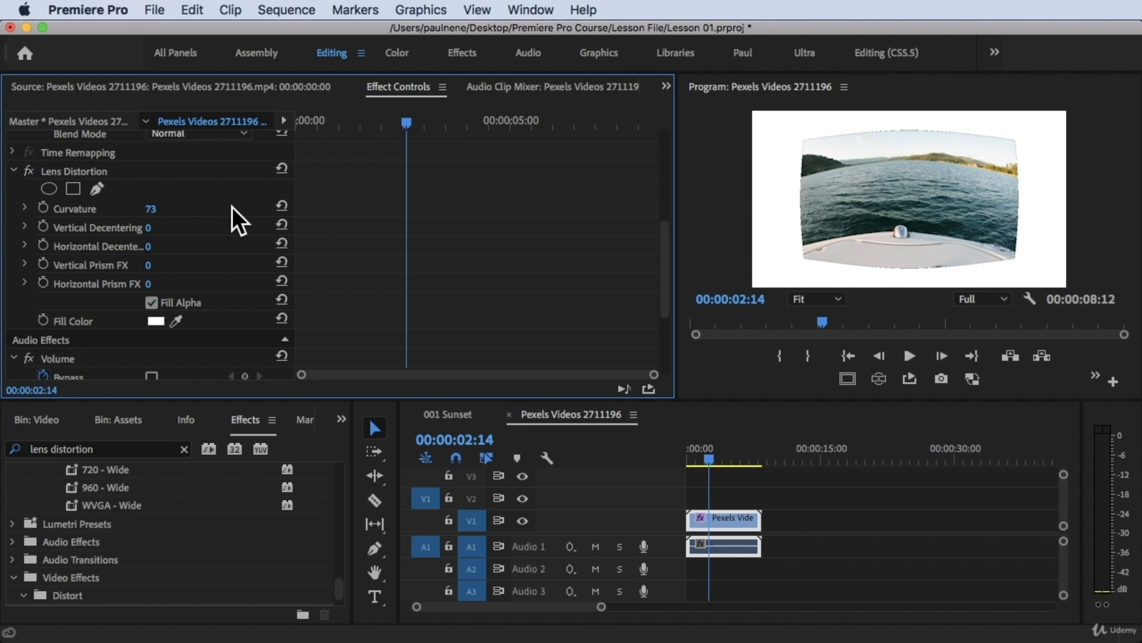
{"action": "left_click_drag", "start_coordinate": [156, 209], "coordinate": [101, 209]}
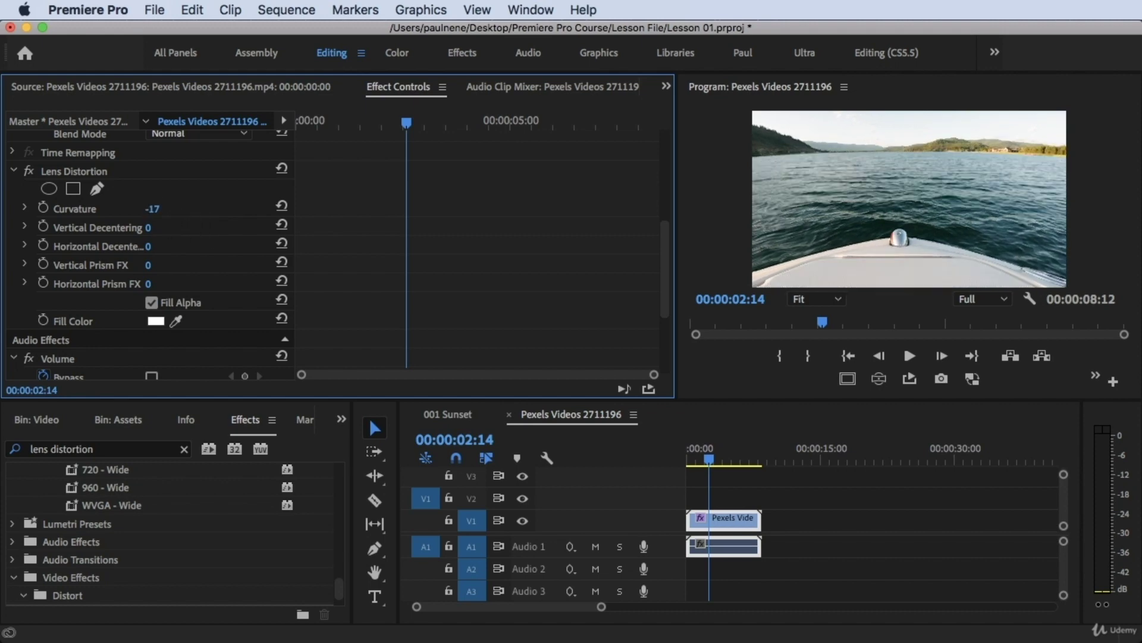
{"action": "mouse_move", "coordinate": [152, 208]}
{"action": "left_mouse_down"}
{"action": "mouse_move", "coordinate": [174, 208]}
{"action": "mouse_move", "coordinate": [160, 208]}
{"action": "left_mouse_up"}
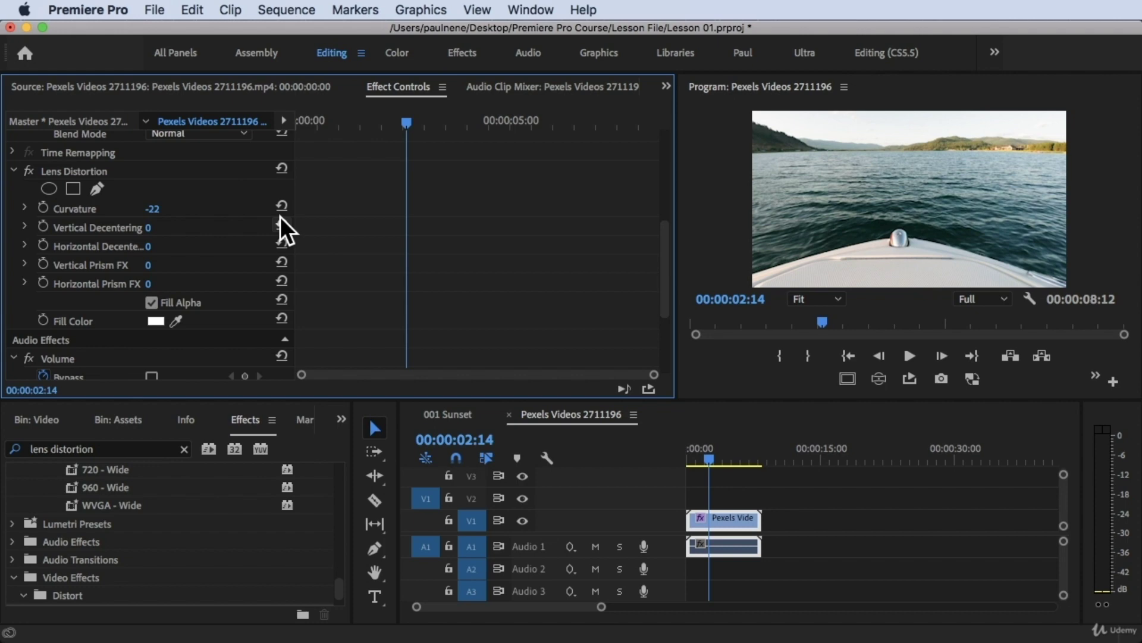
{"action": "left_click", "coordinate": [32, 176]}
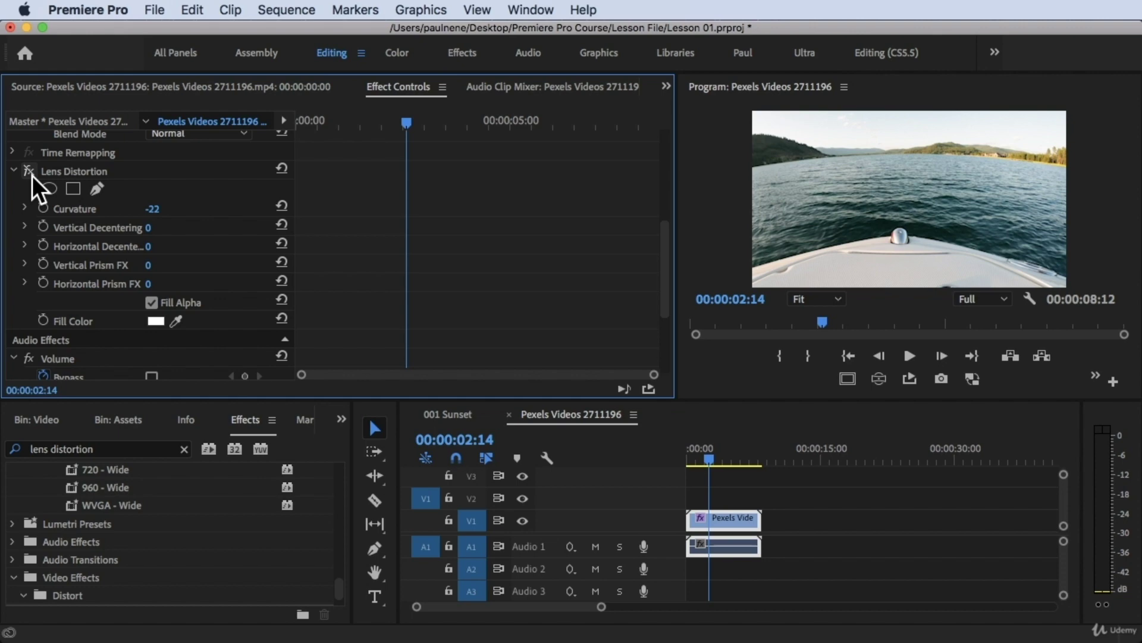
{"action": "left_click", "coordinate": [32, 176]}
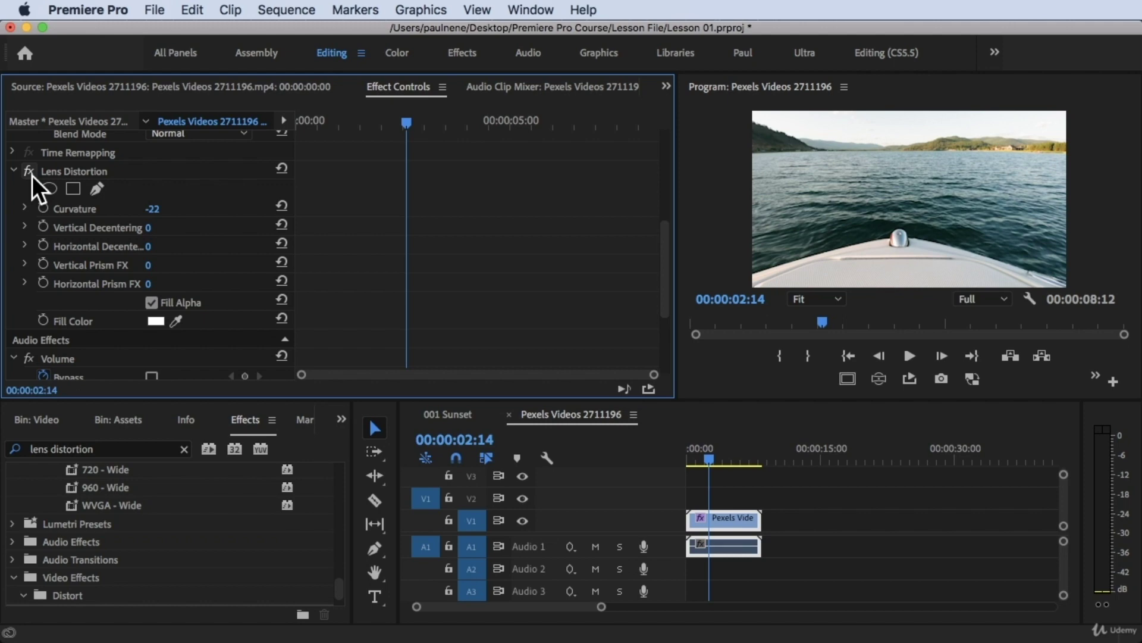
{"action": "left_click", "coordinate": [31, 177]}
{"action": "left_click", "coordinate": [30, 176]}
{"action": "left_click_drag", "start_coordinate": [707, 456], "coordinate": [627, 453]}
{"action": "key", "text": "space"}
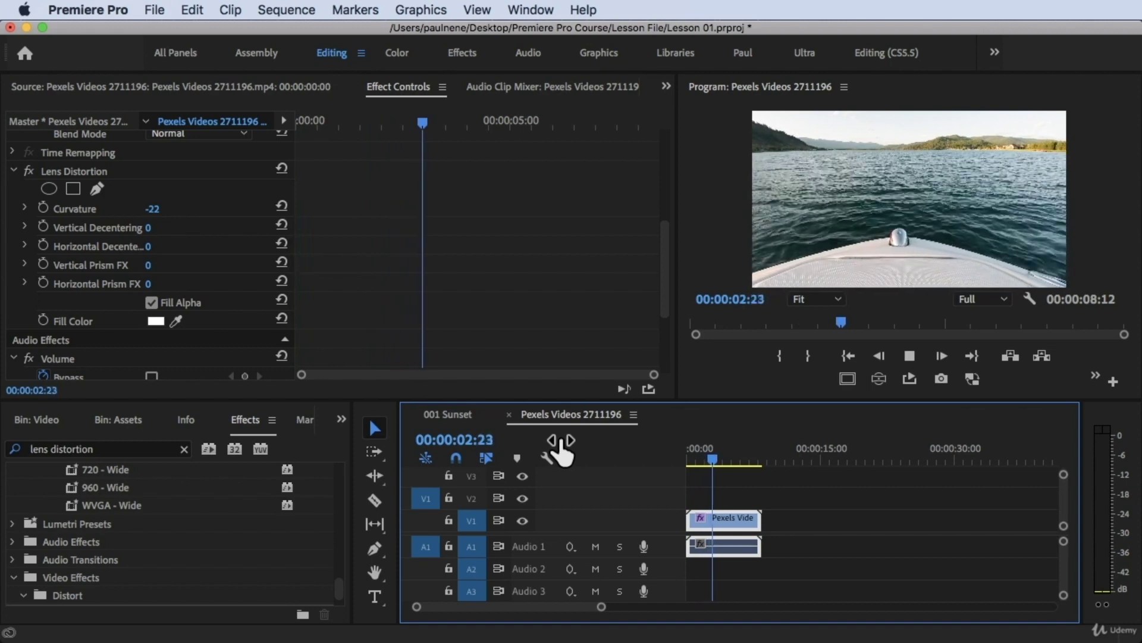
{"action": "key", "text": "space"}
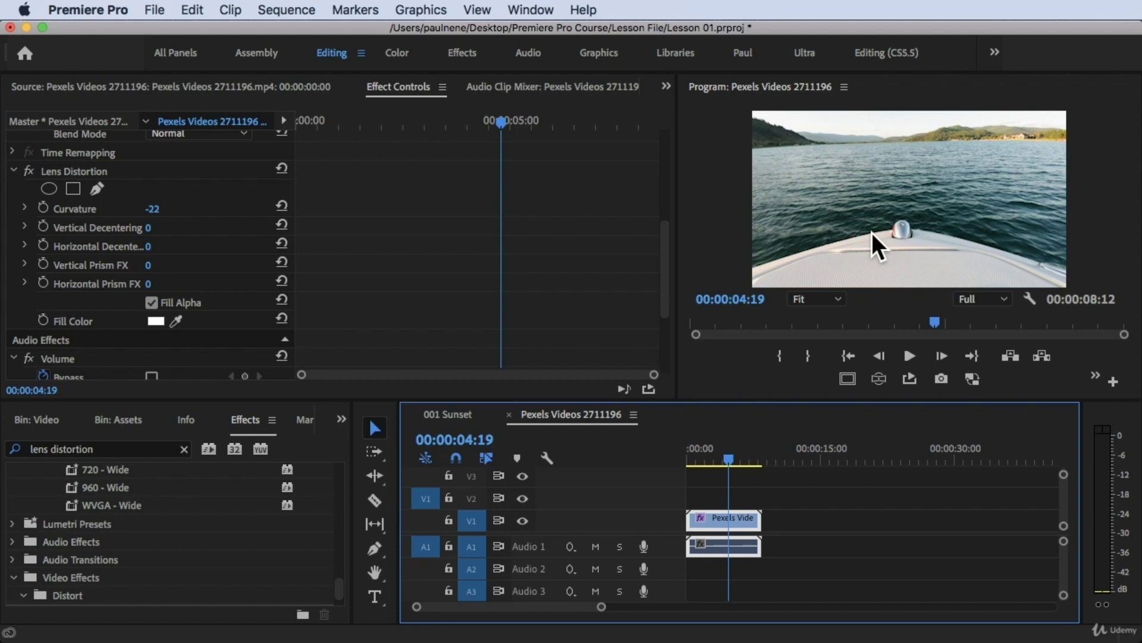
Step: Try Curvature at -32 and -28, then enter exactly -25
{"action": "left_click_drag", "start_coordinate": [153, 208], "coordinate": [147, 208]}
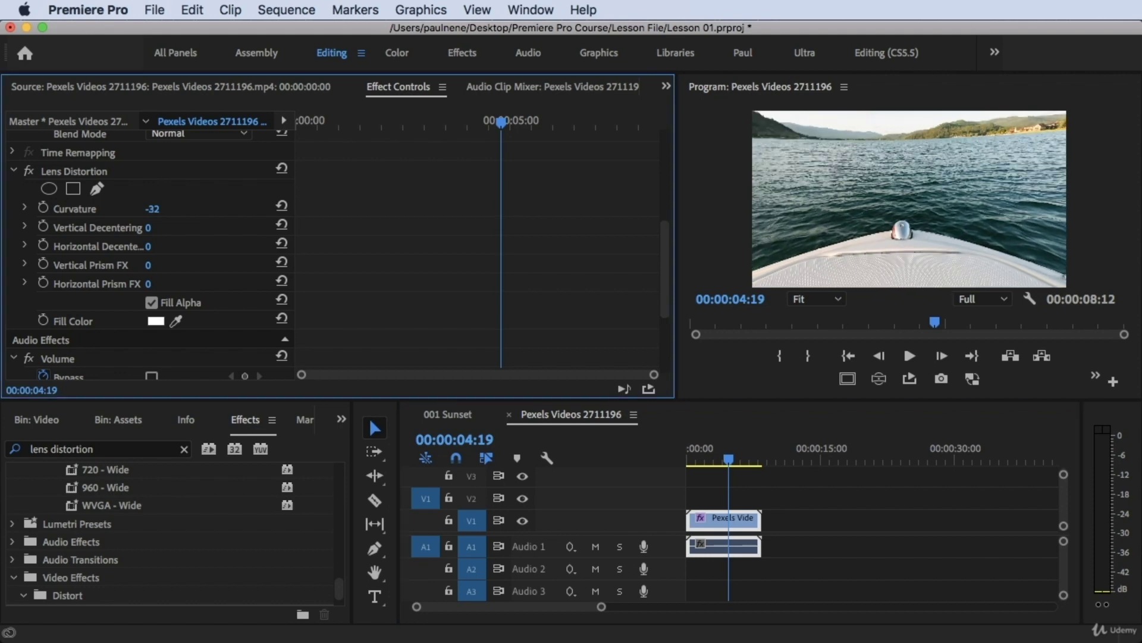
{"action": "mouse_move", "coordinate": [152, 209]}
{"action": "left_mouse_down"}
{"action": "mouse_move", "coordinate": [171, 210]}
{"action": "mouse_move", "coordinate": [138, 214]}
{"action": "mouse_move", "coordinate": [161, 209]}
{"action": "left_mouse_up"}
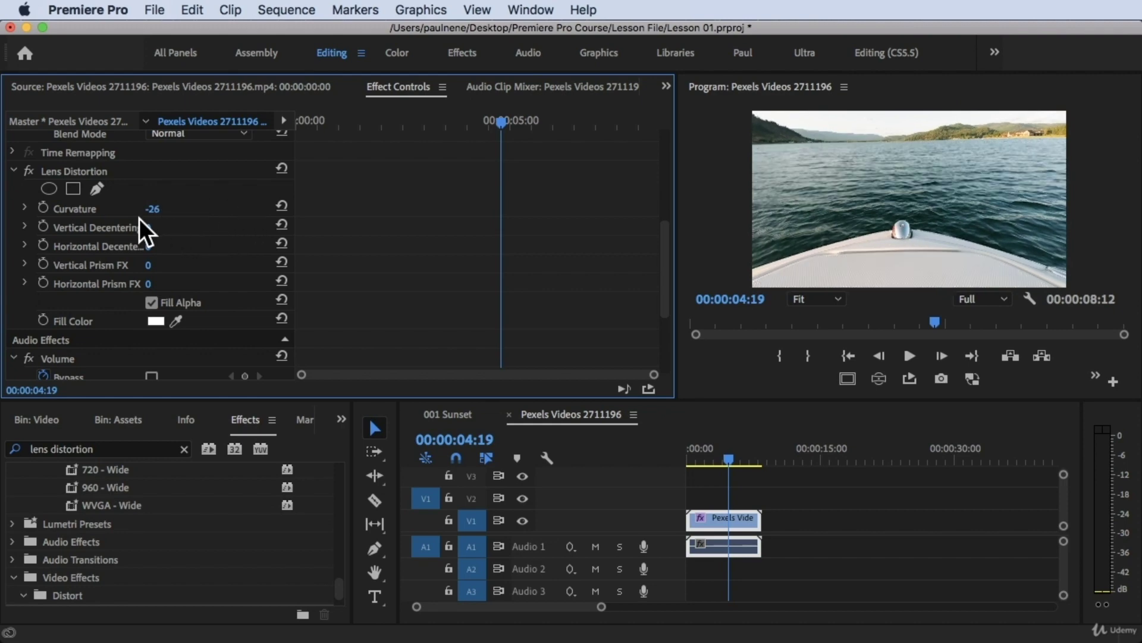
{"action": "left_click", "coordinate": [154, 212]}
{"action": "left_click", "coordinate": [205, 181]}
{"action": "left_click", "coordinate": [153, 209]}
{"action": "type", "text": "-25"}
{"action": "key", "text": "Return"}
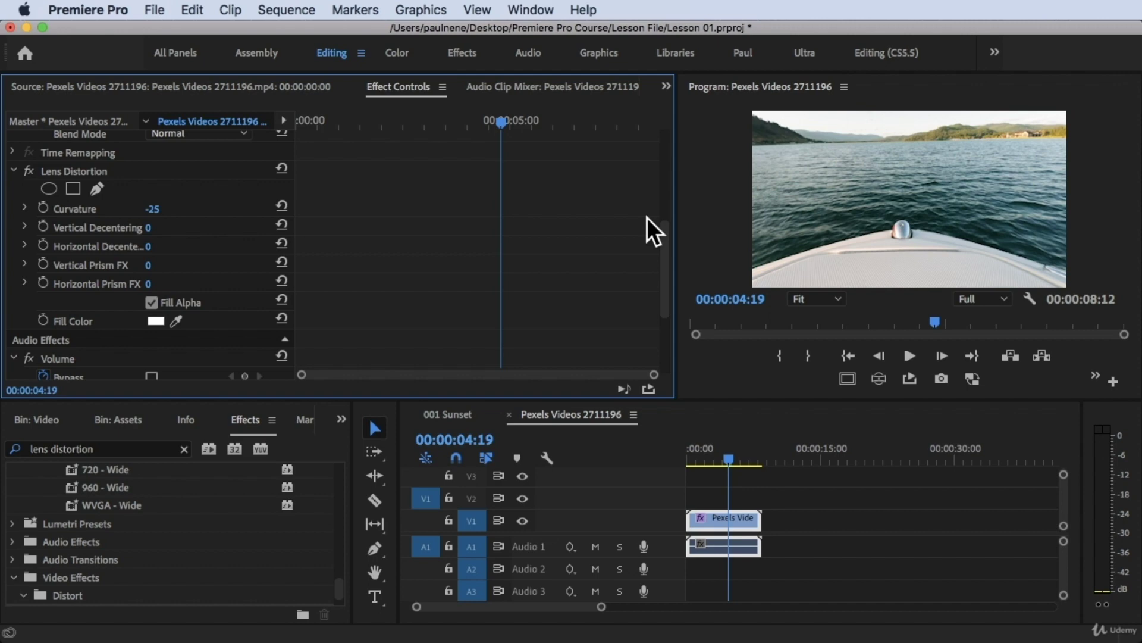
Step: Play the corrected sequence from its start to check the straightened horizon
{"action": "left_click", "coordinate": [736, 456]}
{"action": "key", "text": "Home"}
{"action": "key", "text": "space"}
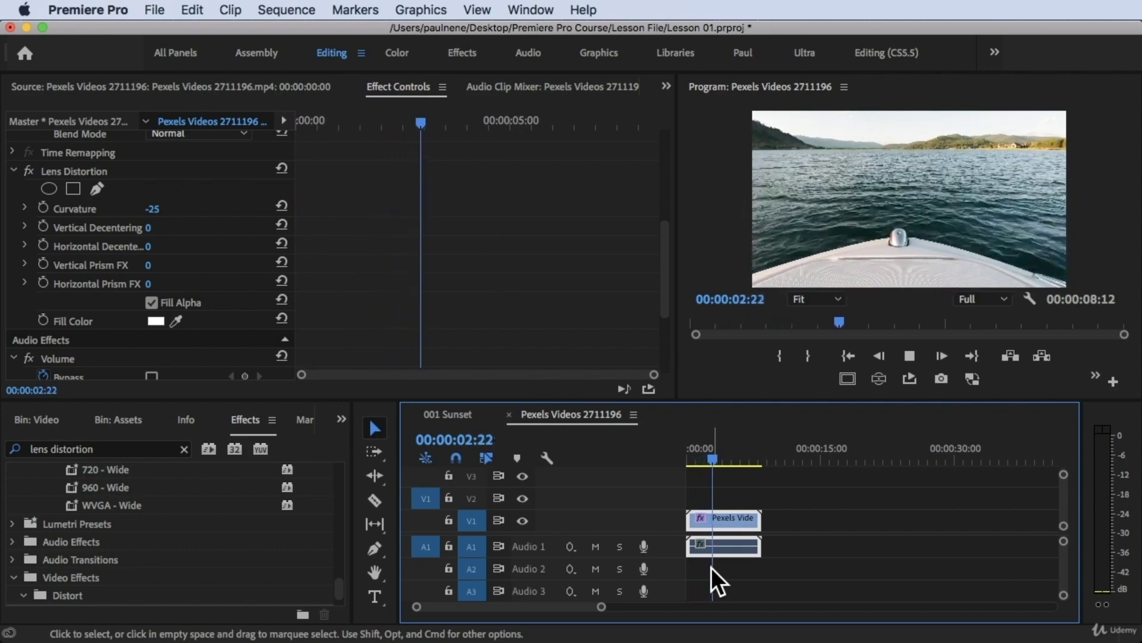
{"action": "key", "text": "space"}
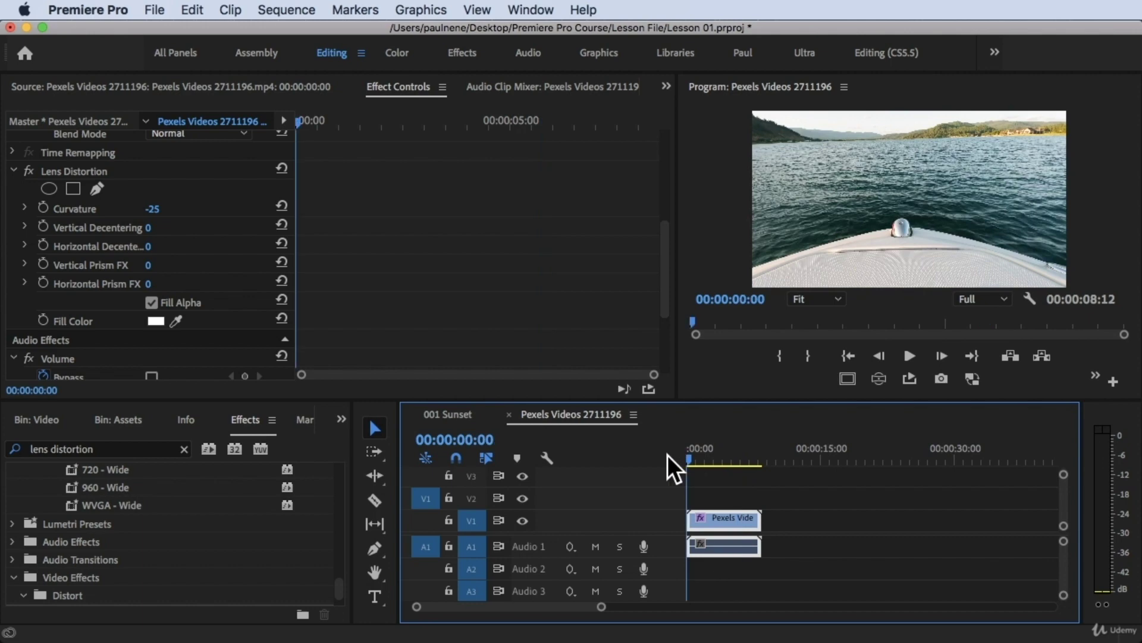
{"action": "left_click", "coordinate": [688, 455]}
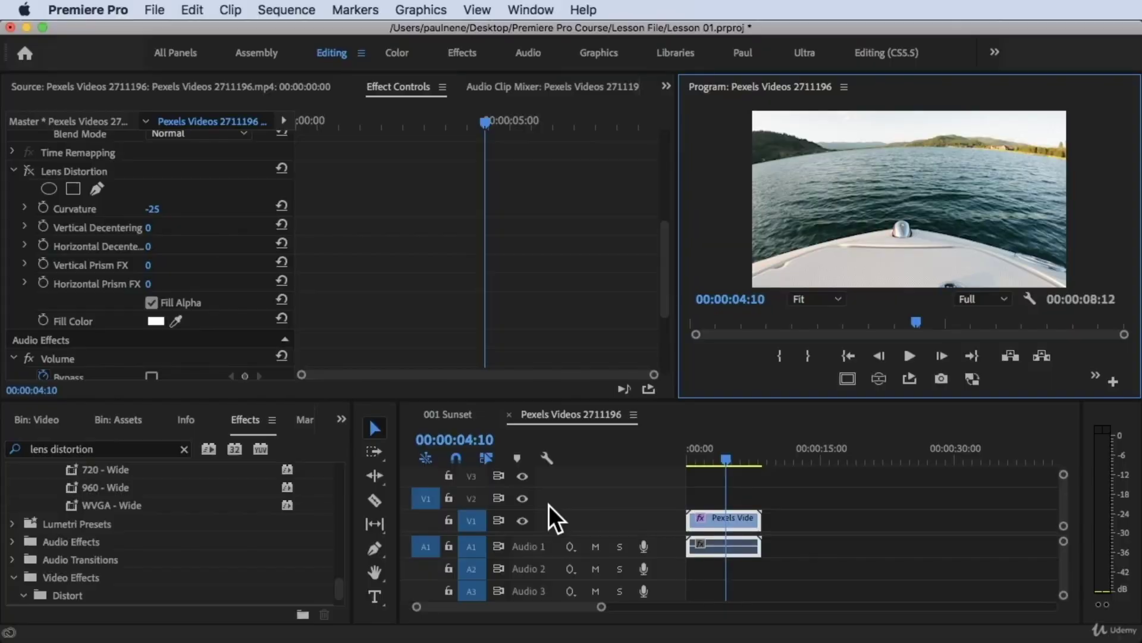
{"action": "left_click", "coordinate": [31, 171]}
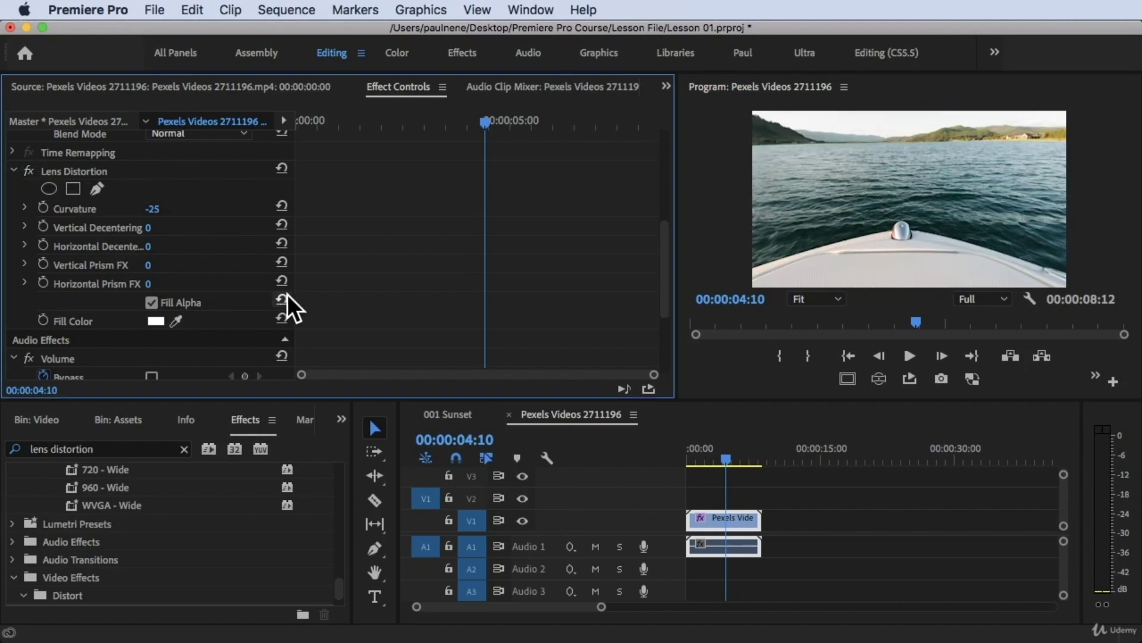